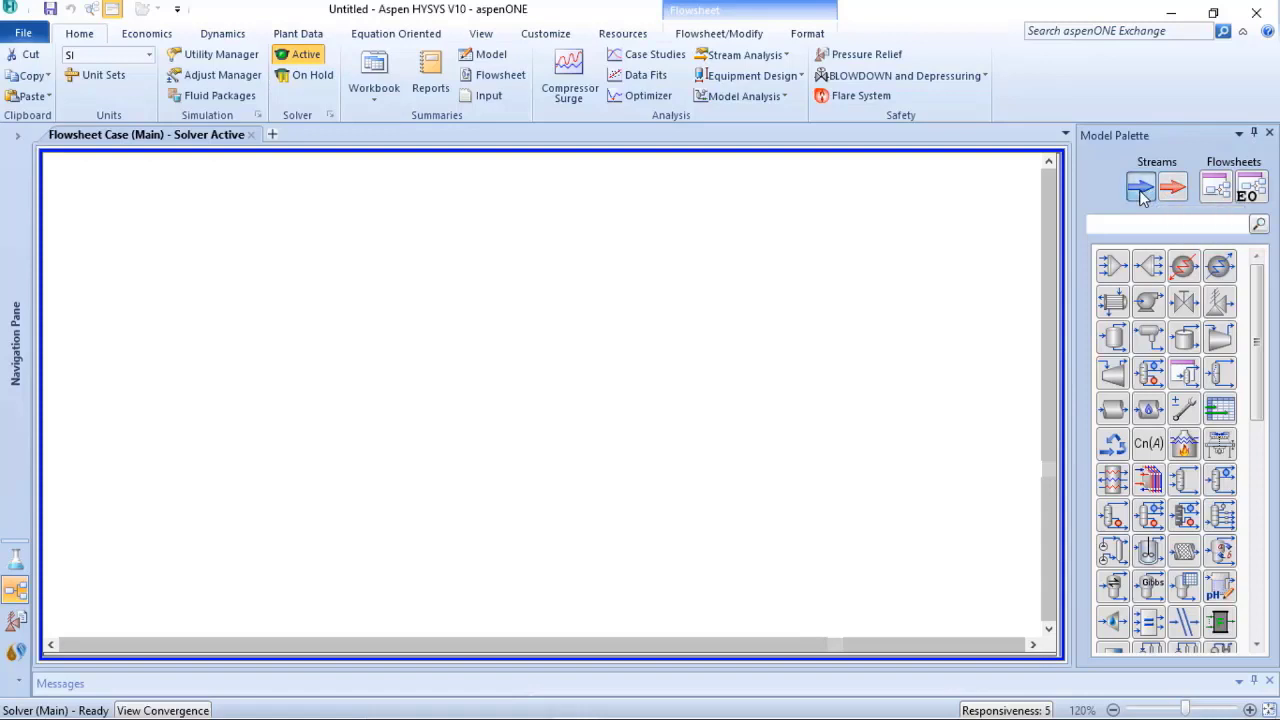
Step: Place a material stream on the empty flowsheet and an energy stream to its right
click(343, 390)
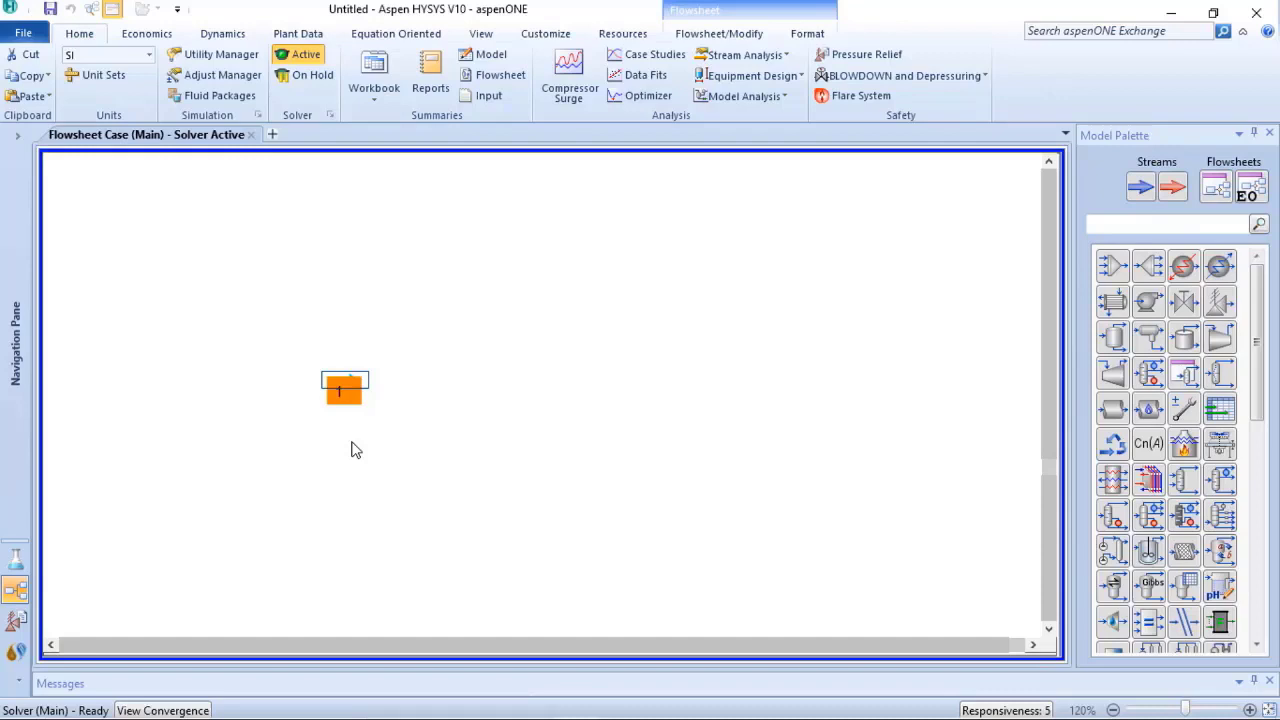
click(430, 408)
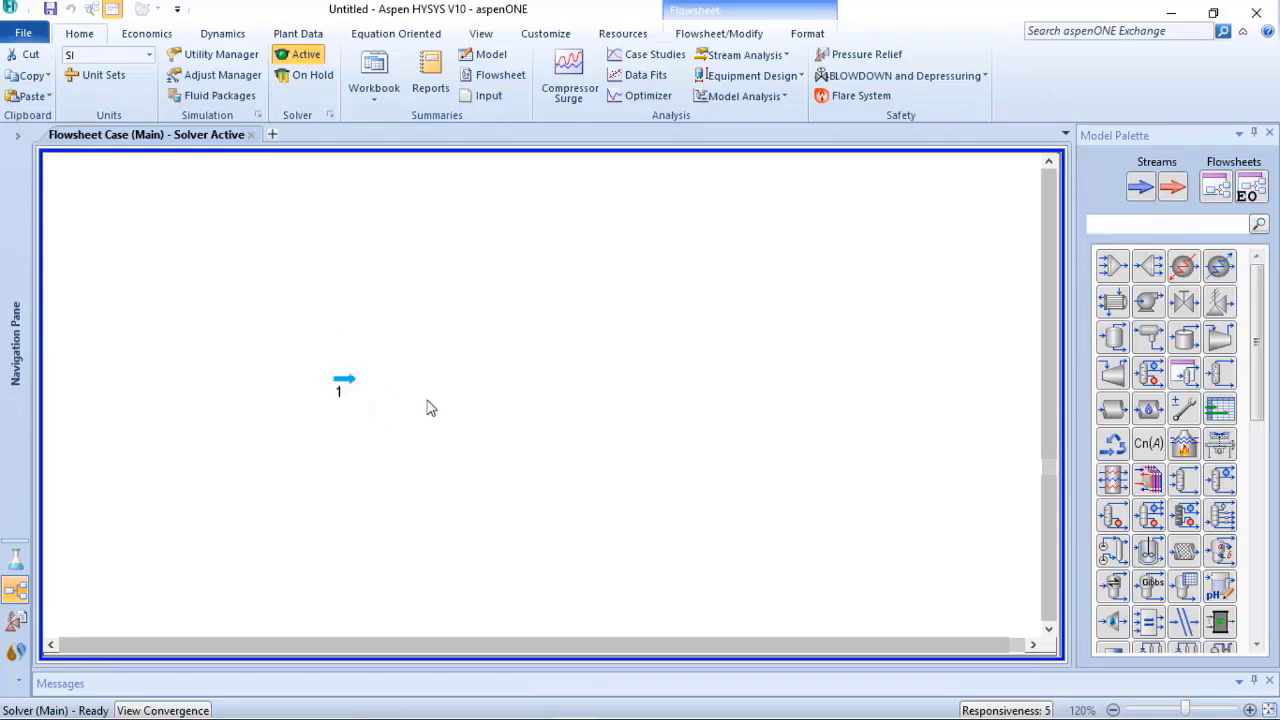
click(1173, 187)
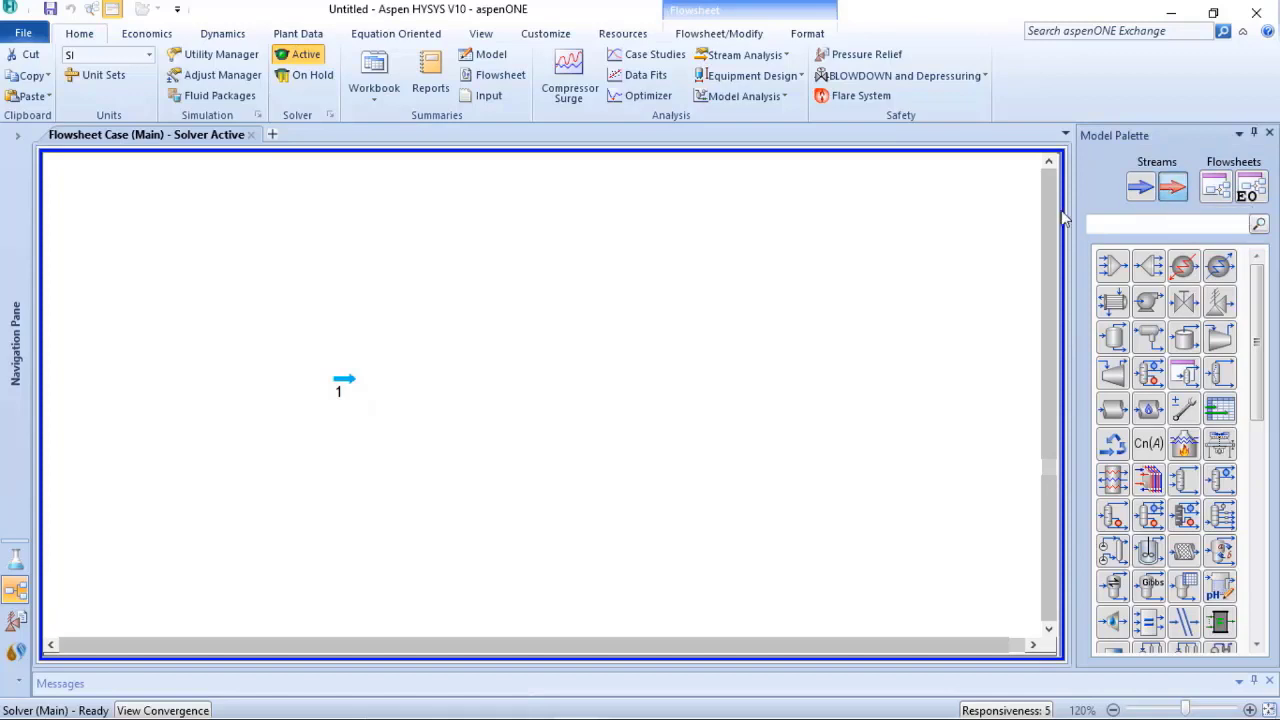
click(493, 386)
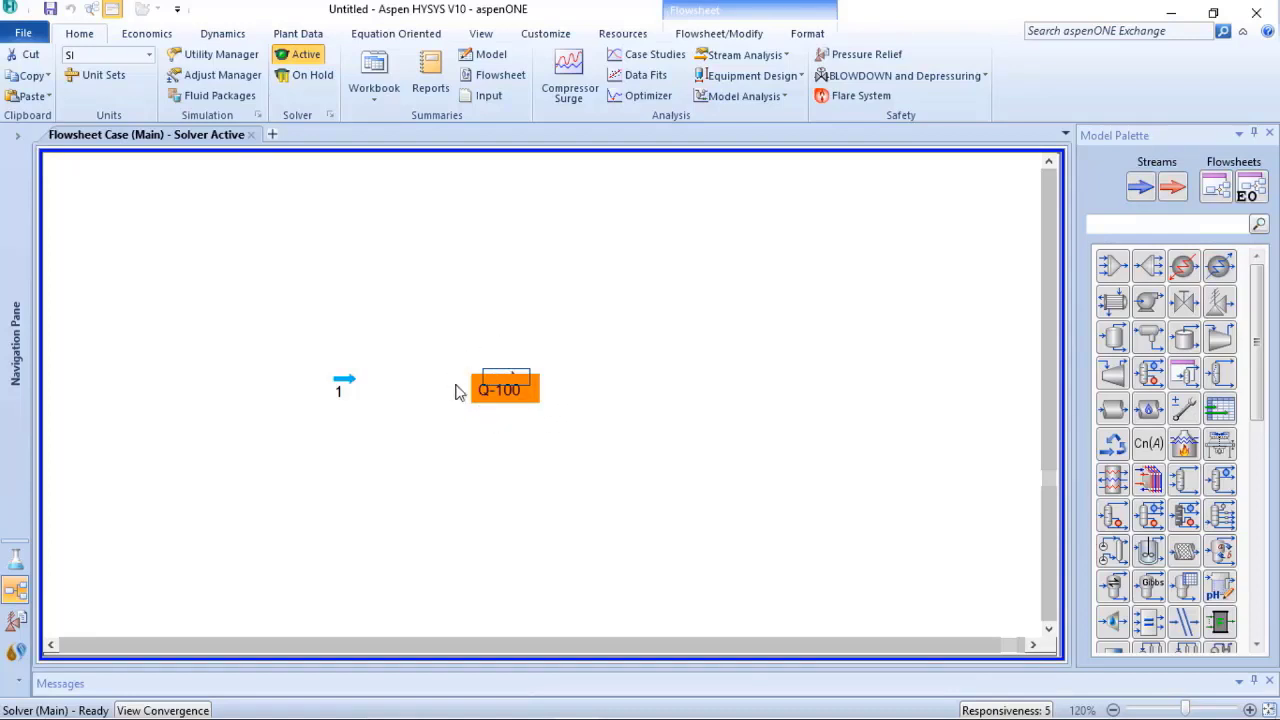
click(468, 465)
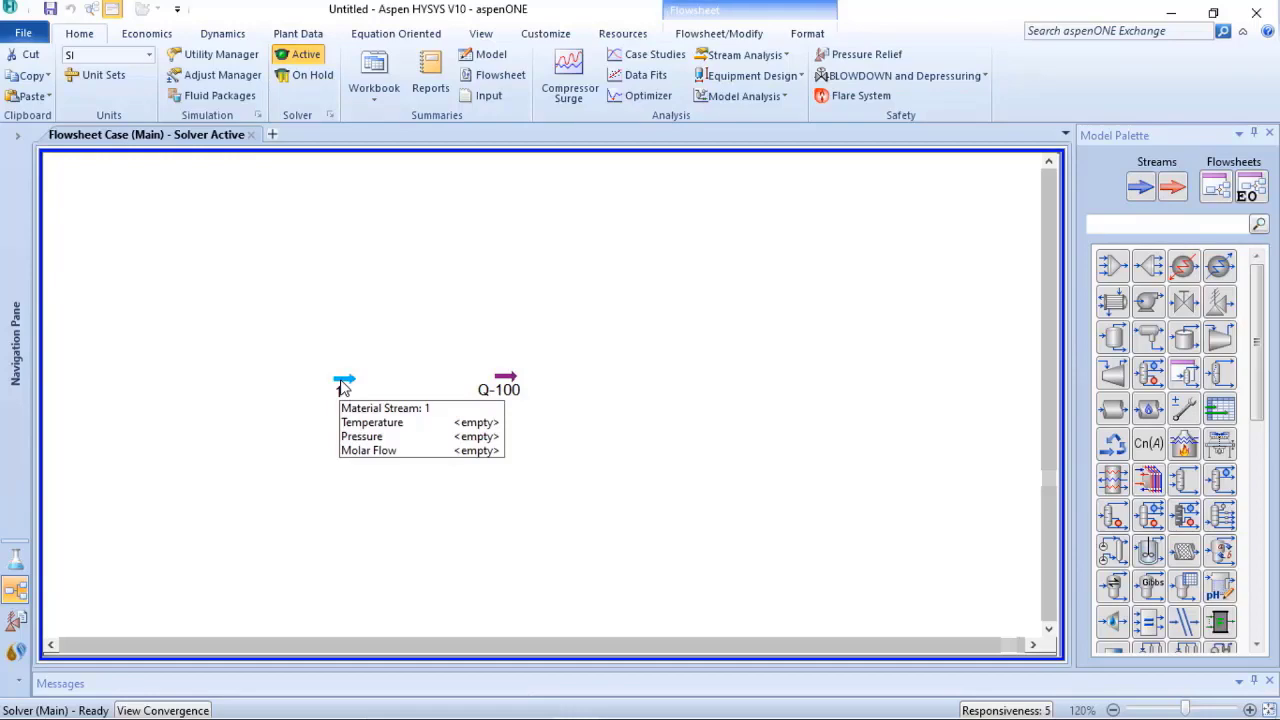
Step: Open material stream 1 and enter its composition as mole fractions of 0,5 propane and 0,5 i-butane
double_click(343, 383)
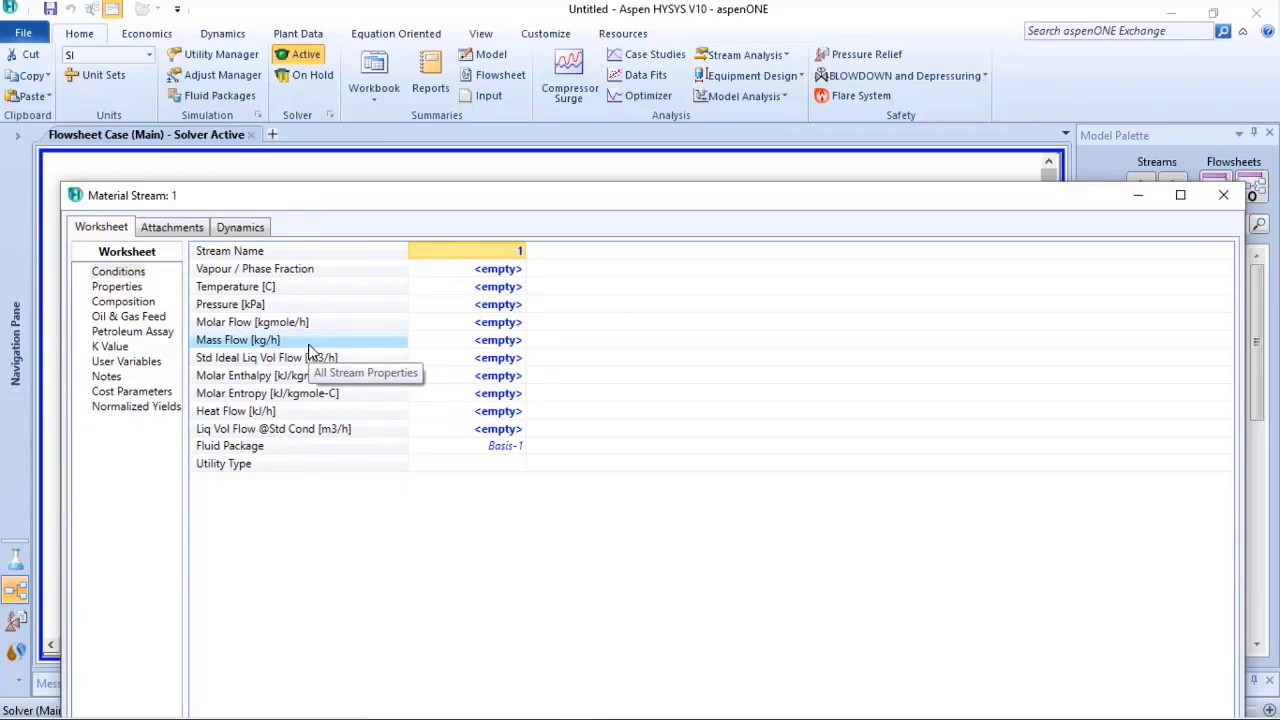
click(117, 287)
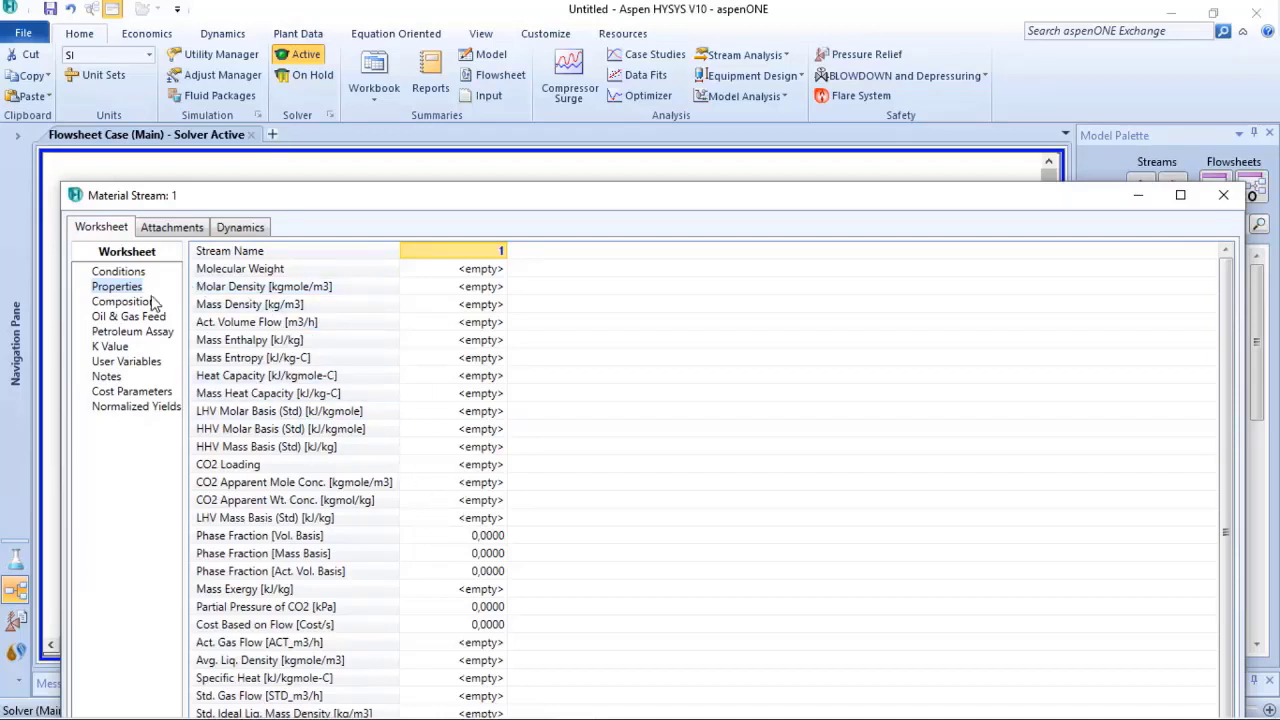
click(123, 301)
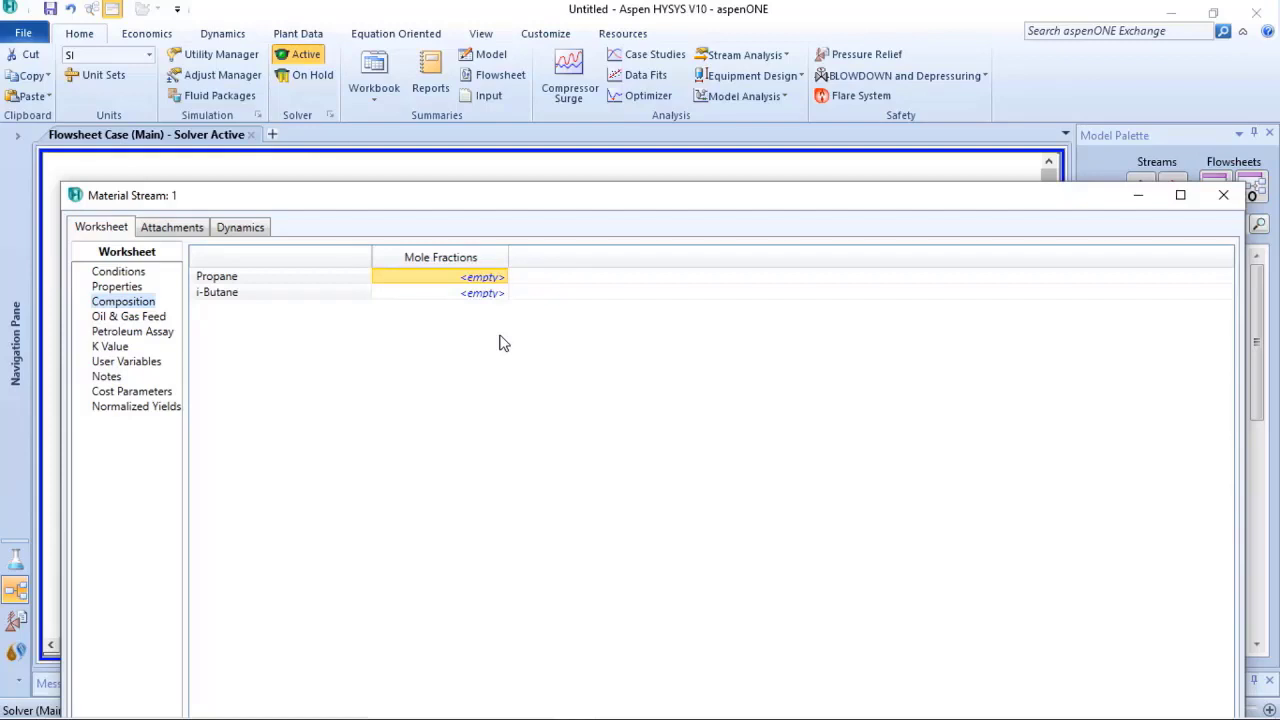
click(469, 294)
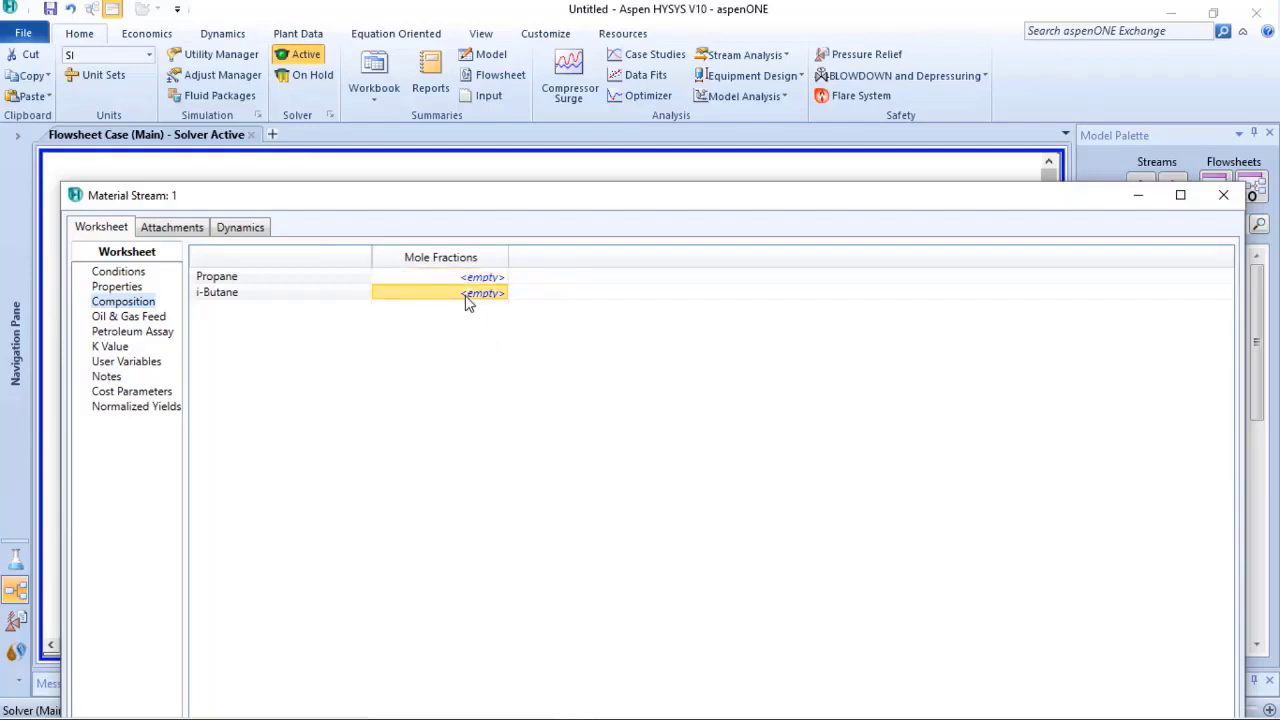
click(466, 277)
click(468, 293)
click(468, 278)
text(0,5)
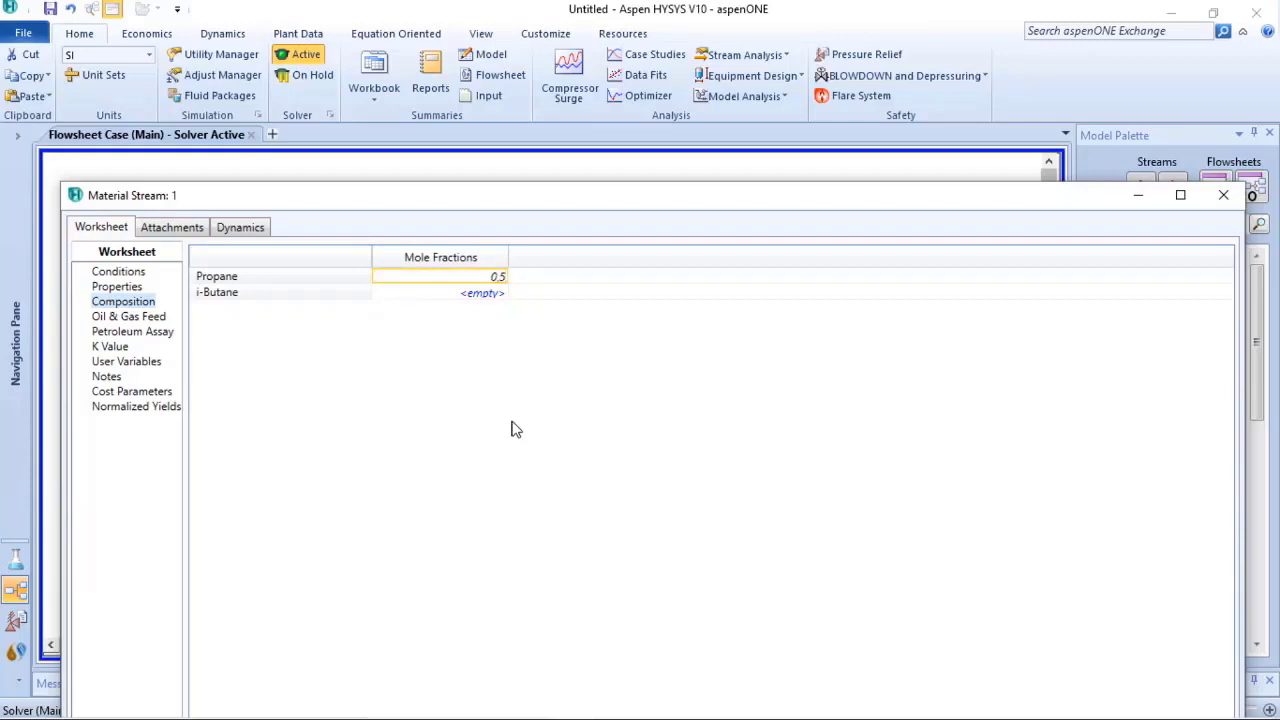
key(Return)
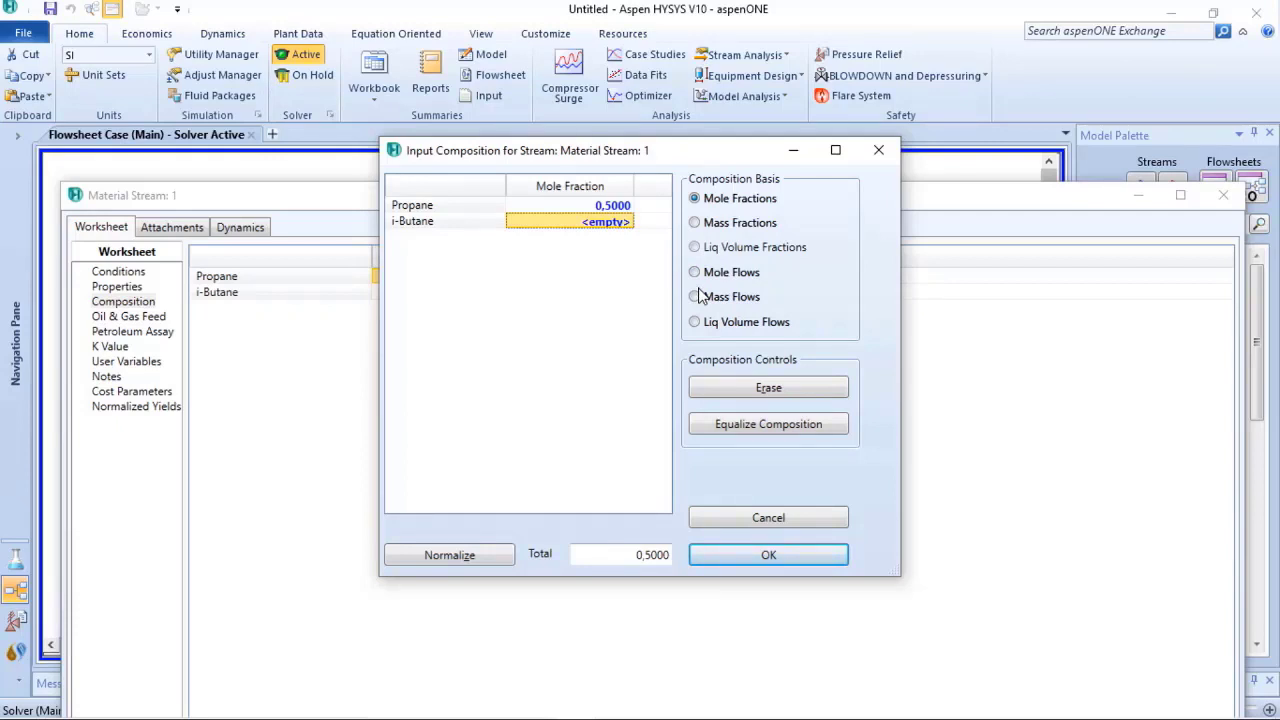
text(0,5)
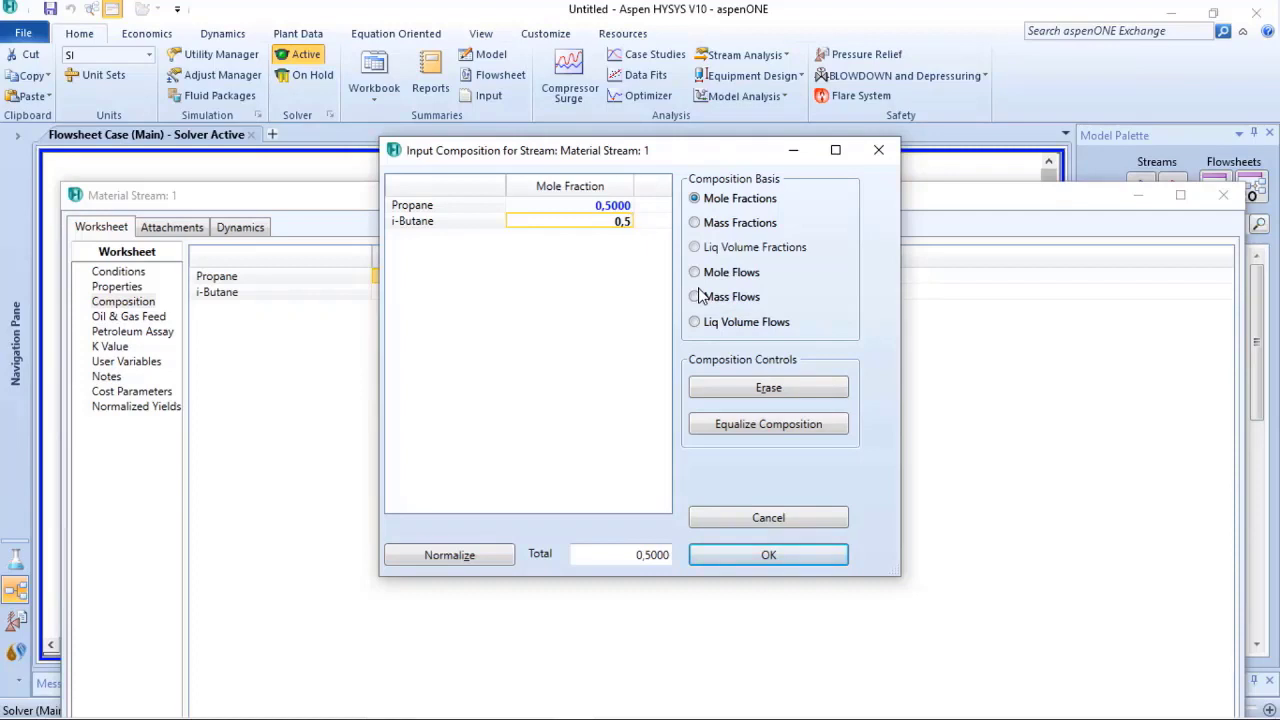
key(Return)
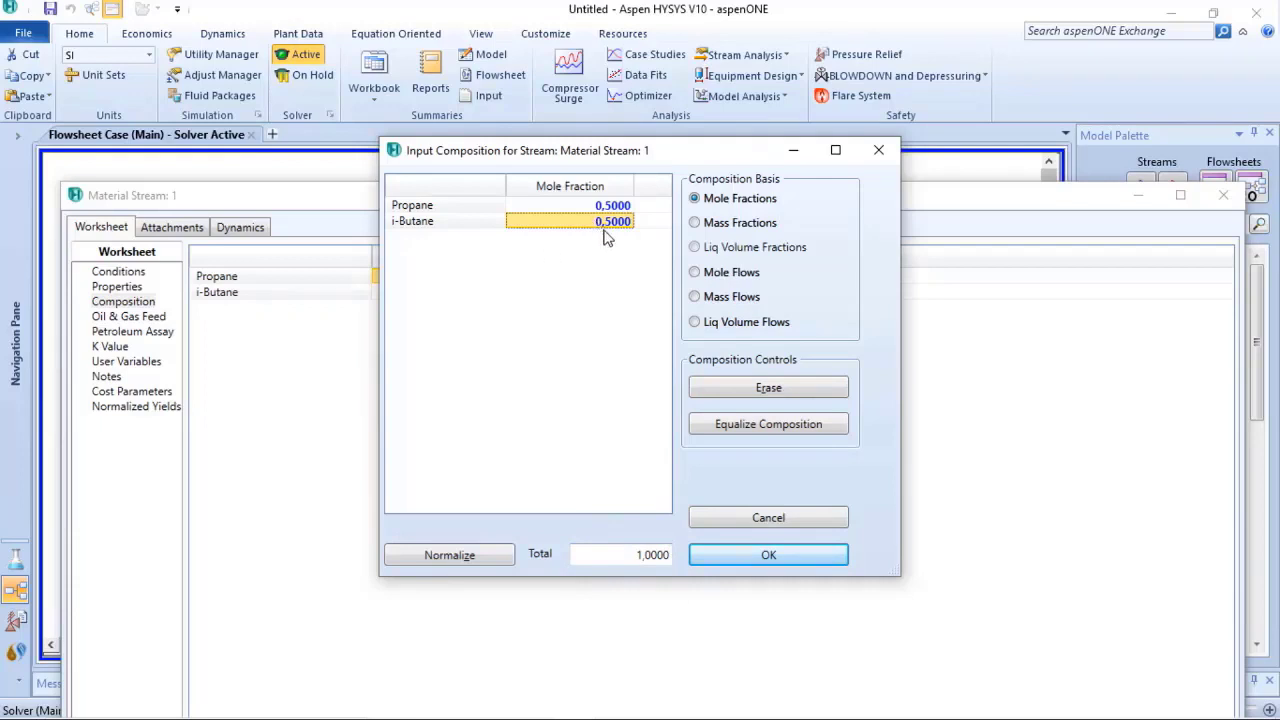
Step: Try an i-butane mole fraction of 0,45 in the stream composition and accept it
text(0,45)
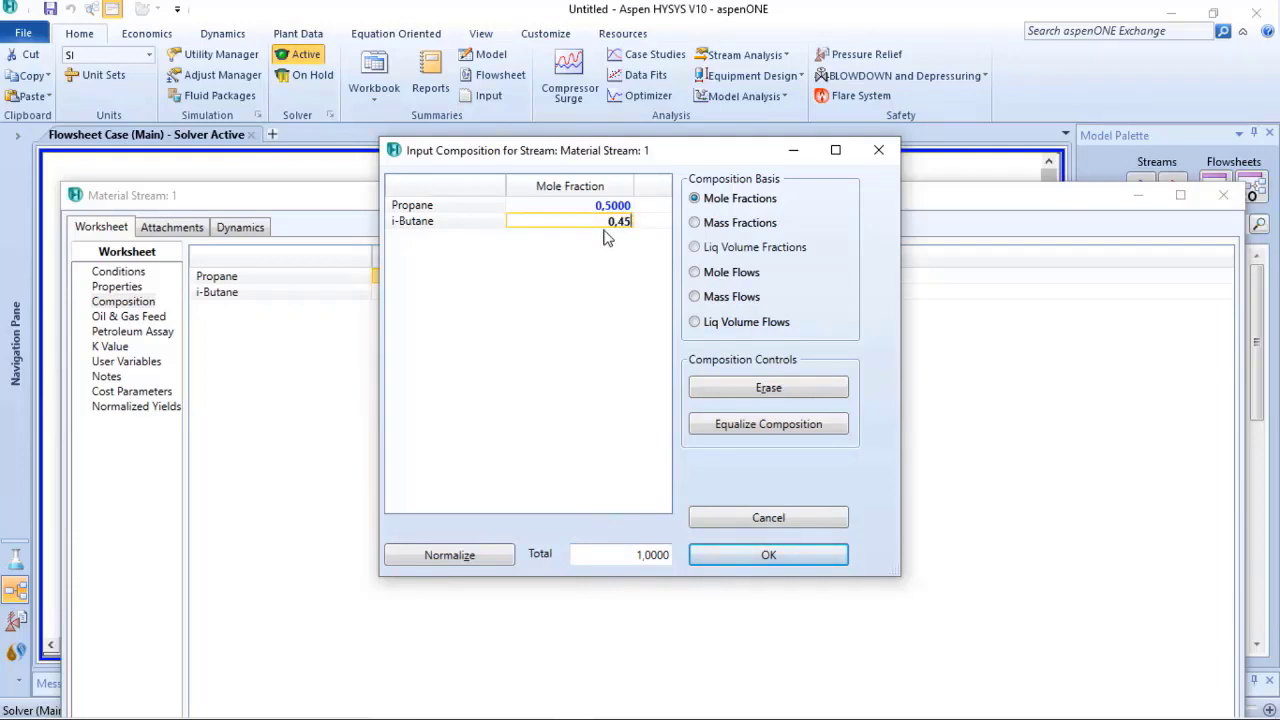
key(Return)
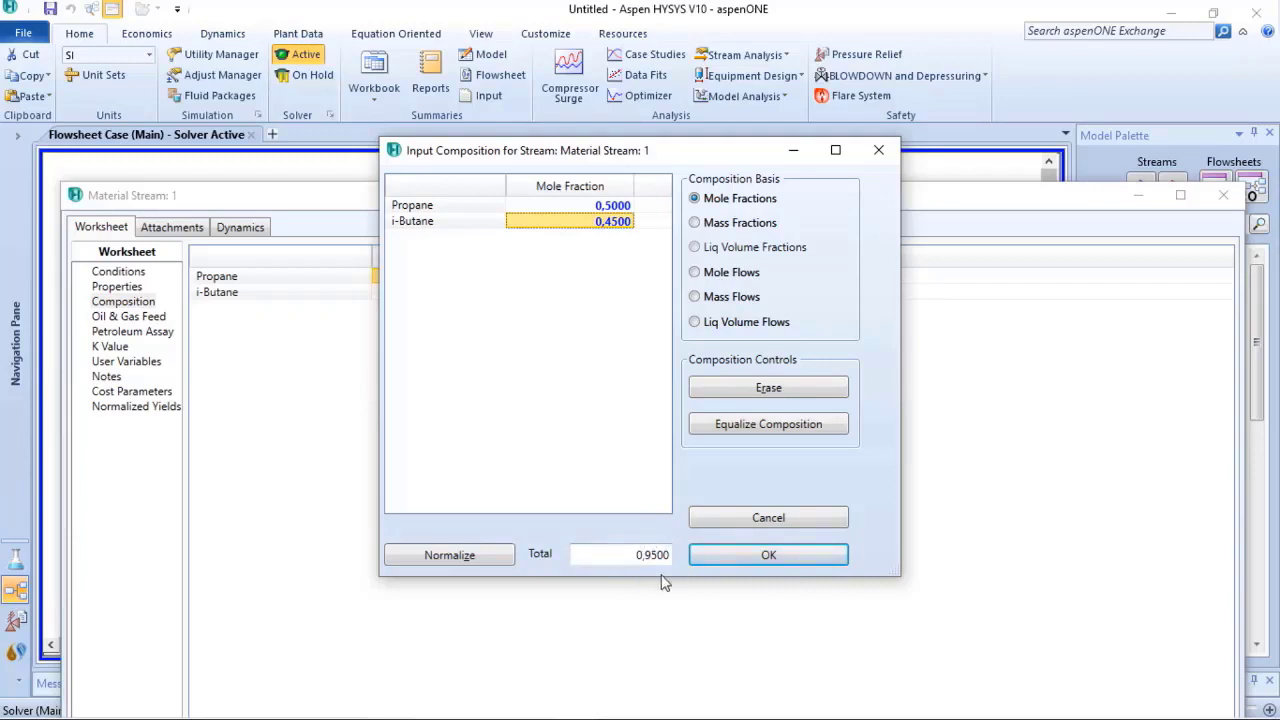
click(773, 562)
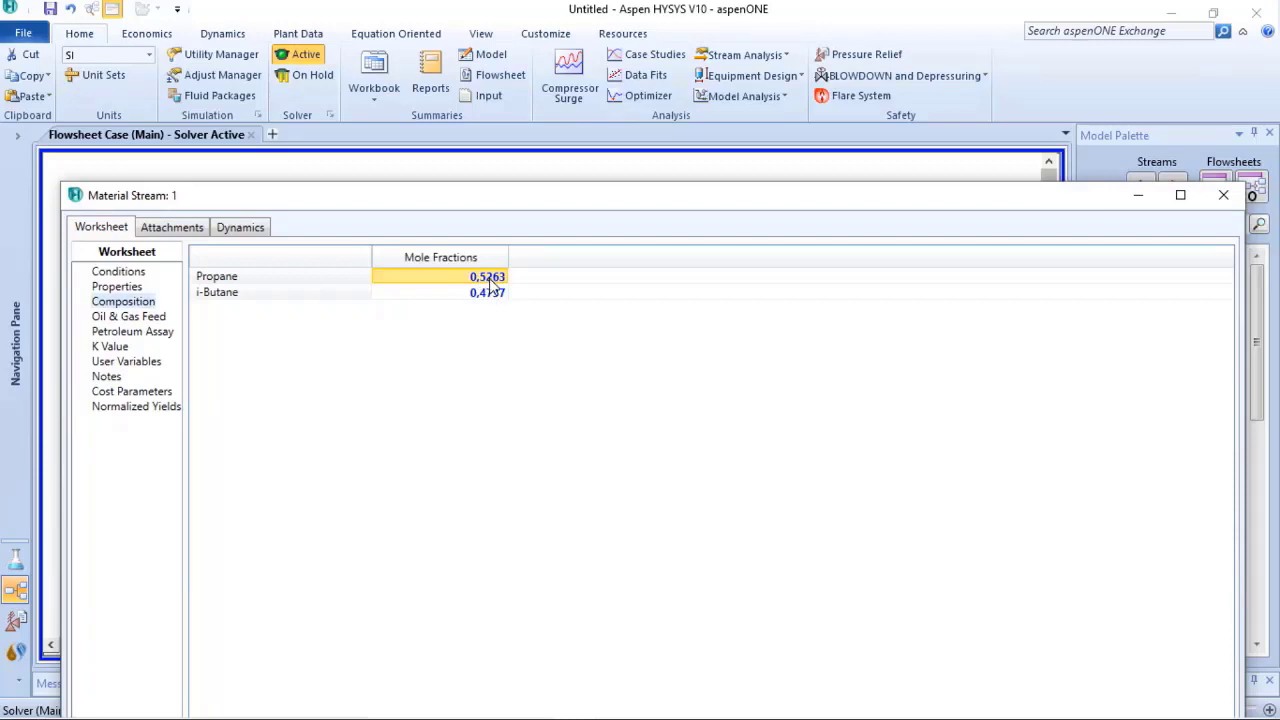
Step: Set the mole fractions of both propane and i-butane in stream 1 to 0,5 and accept the composition
text(0,5)
key(Return)
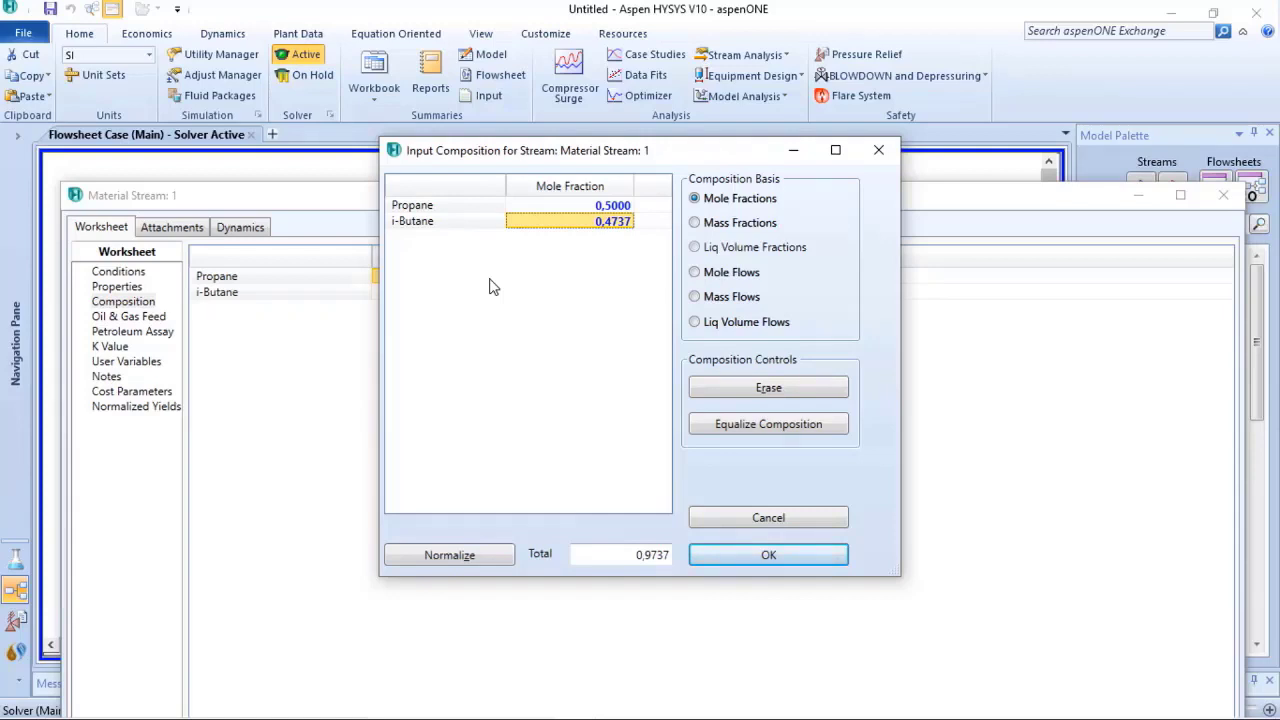
text(0,5)
key(Return)
click(765, 558)
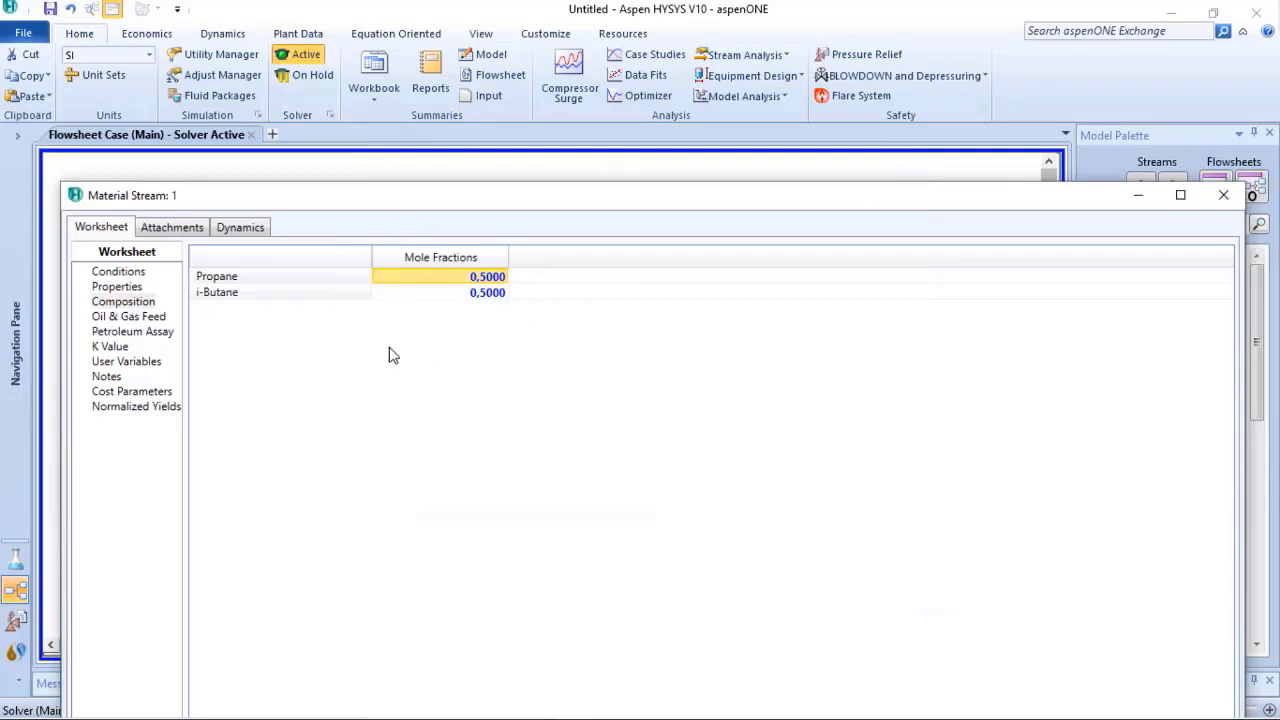
Step: Set the temperature of stream 1 to -25 C in its conditions
click(118, 272)
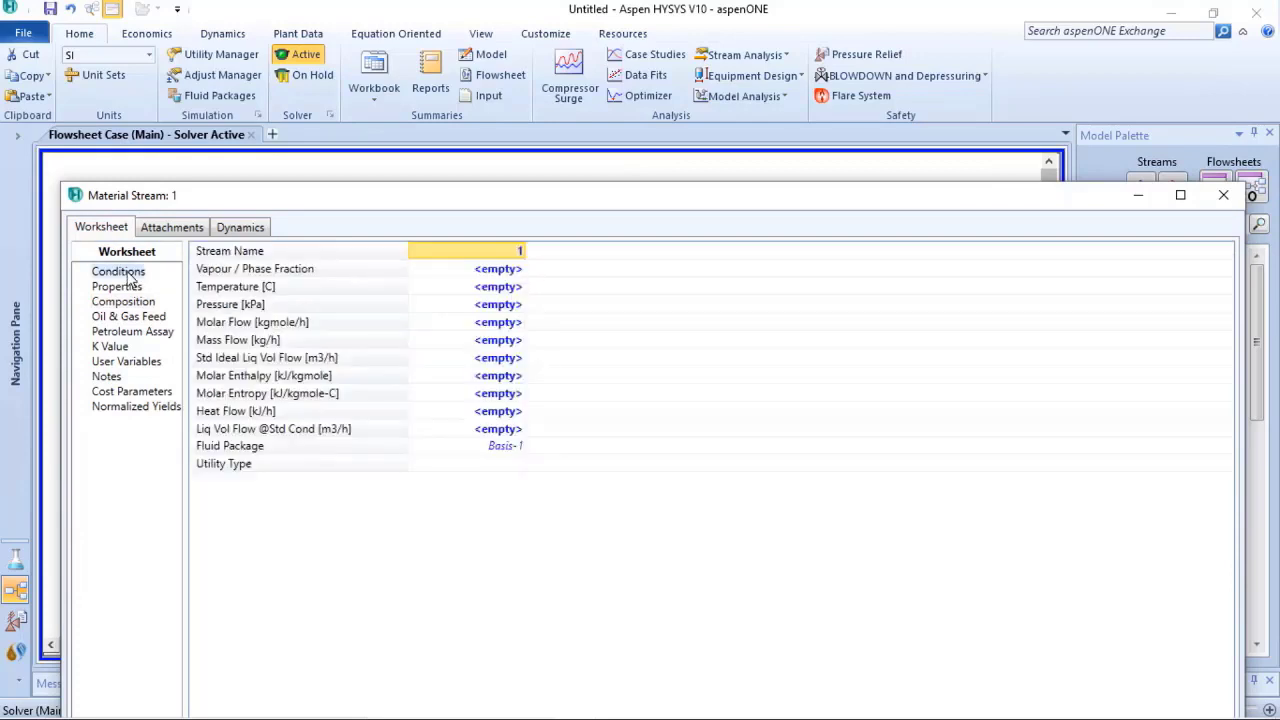
click(483, 288)
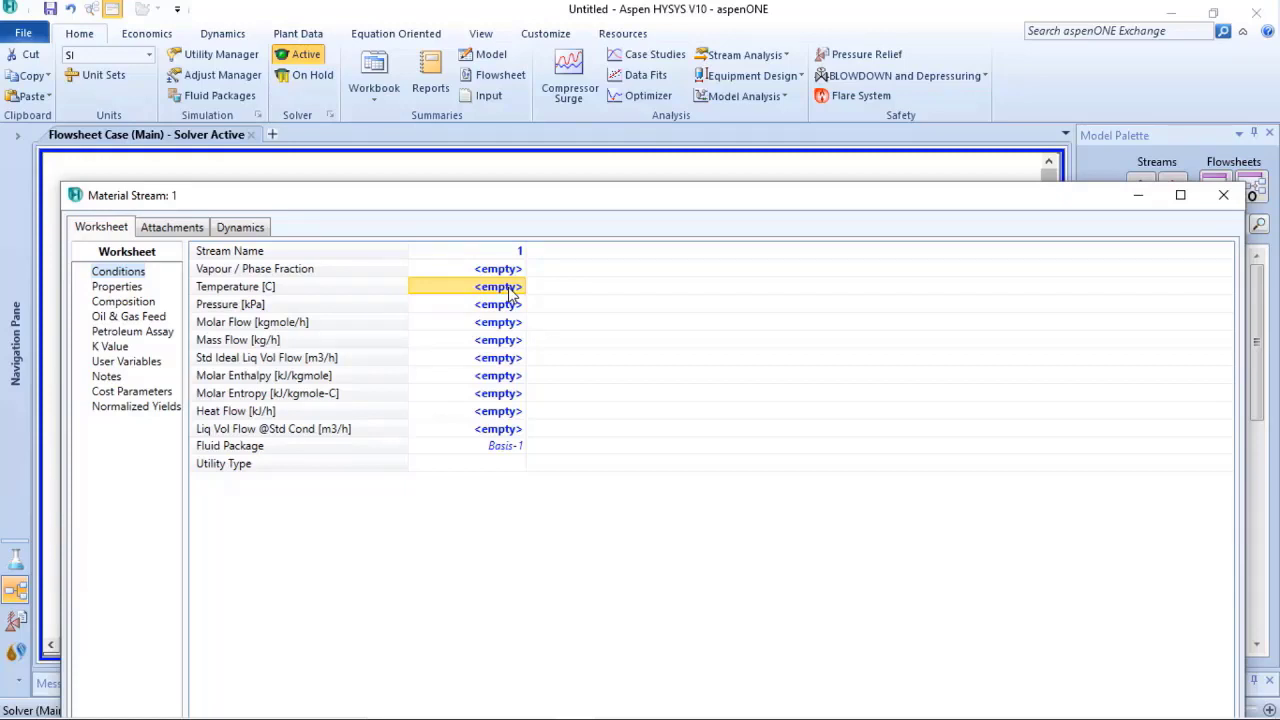
click(510, 288)
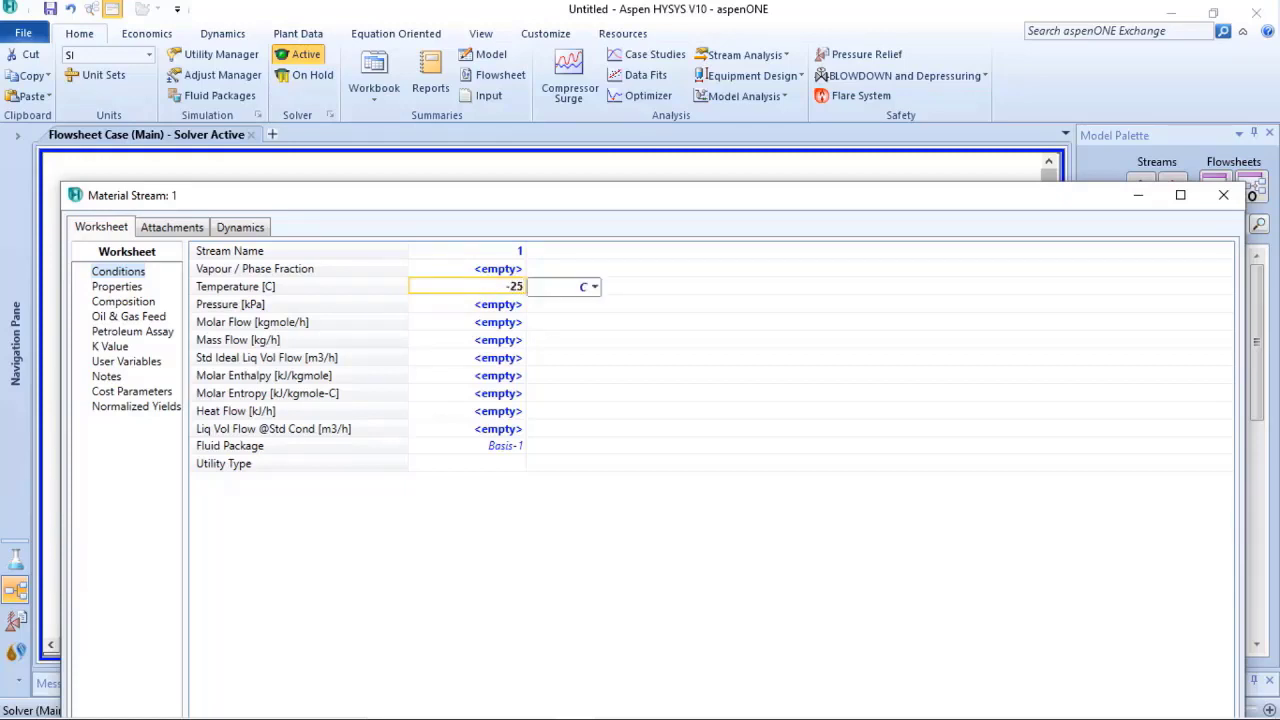
key(Return)
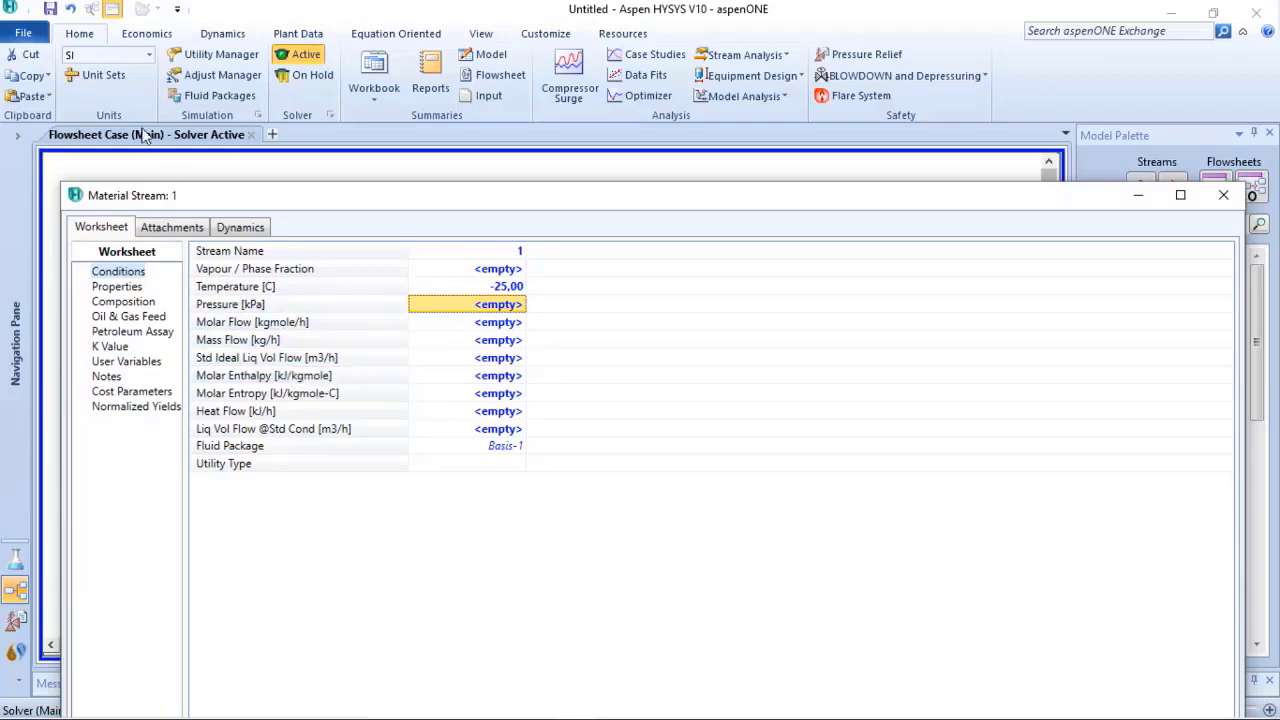
Step: Set the pressure unit to bar in the custom unit set NewUser9
click(97, 82)
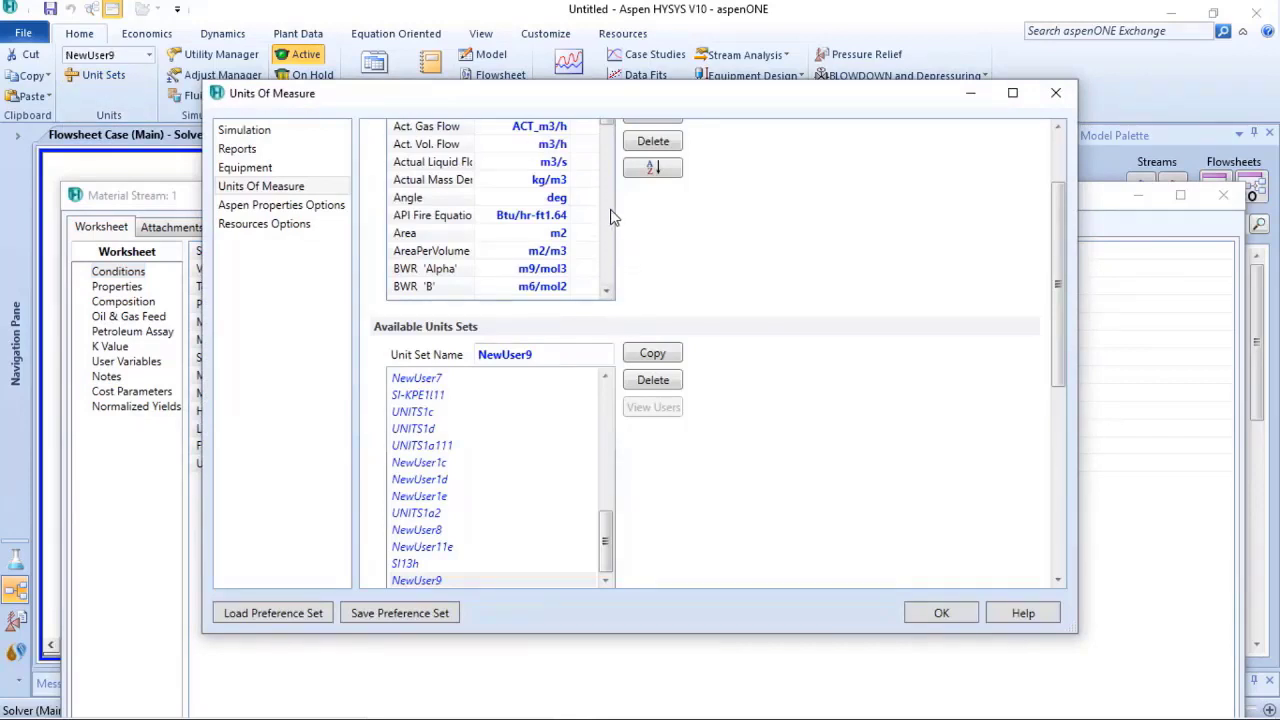
drag(607, 128, 608, 237)
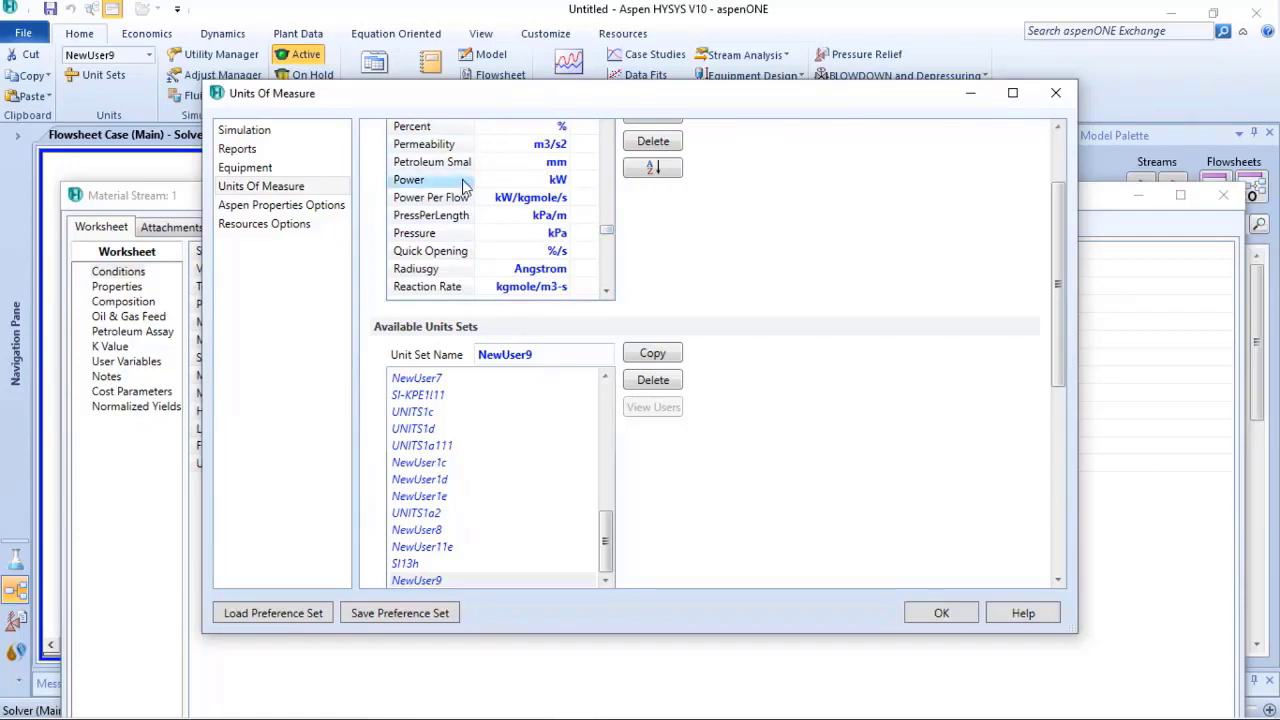
click(564, 234)
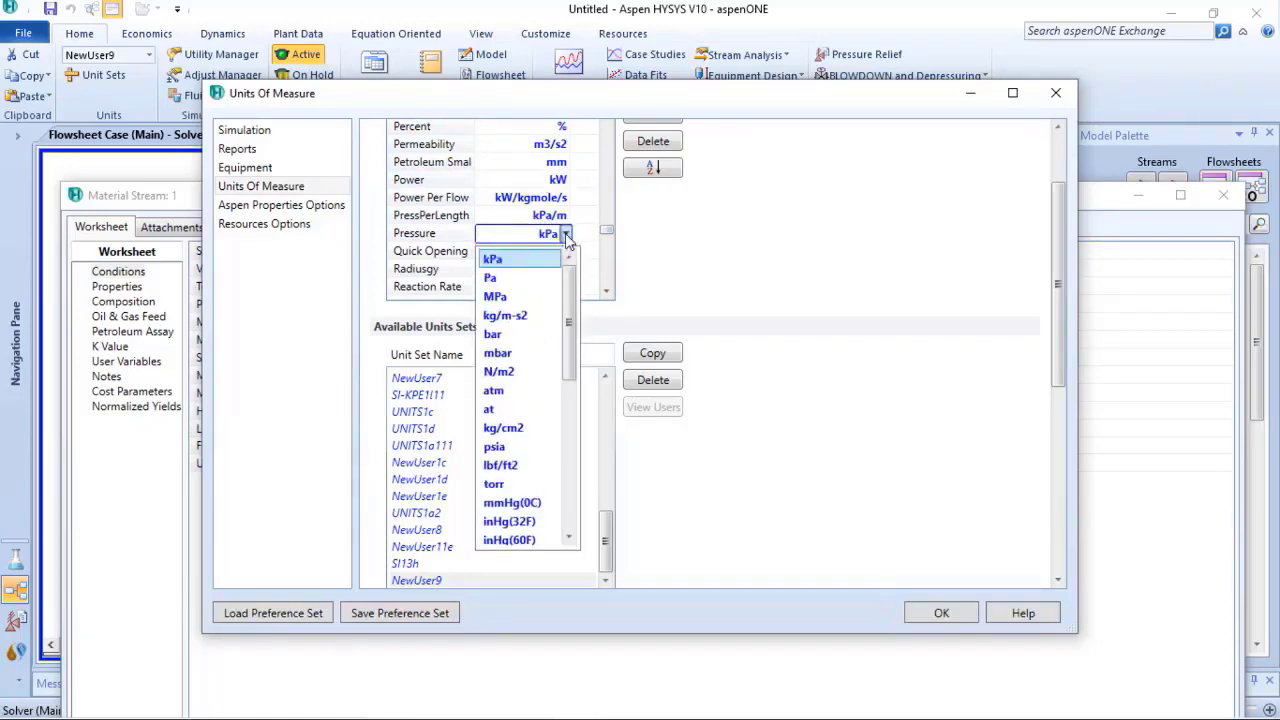
click(500, 336)
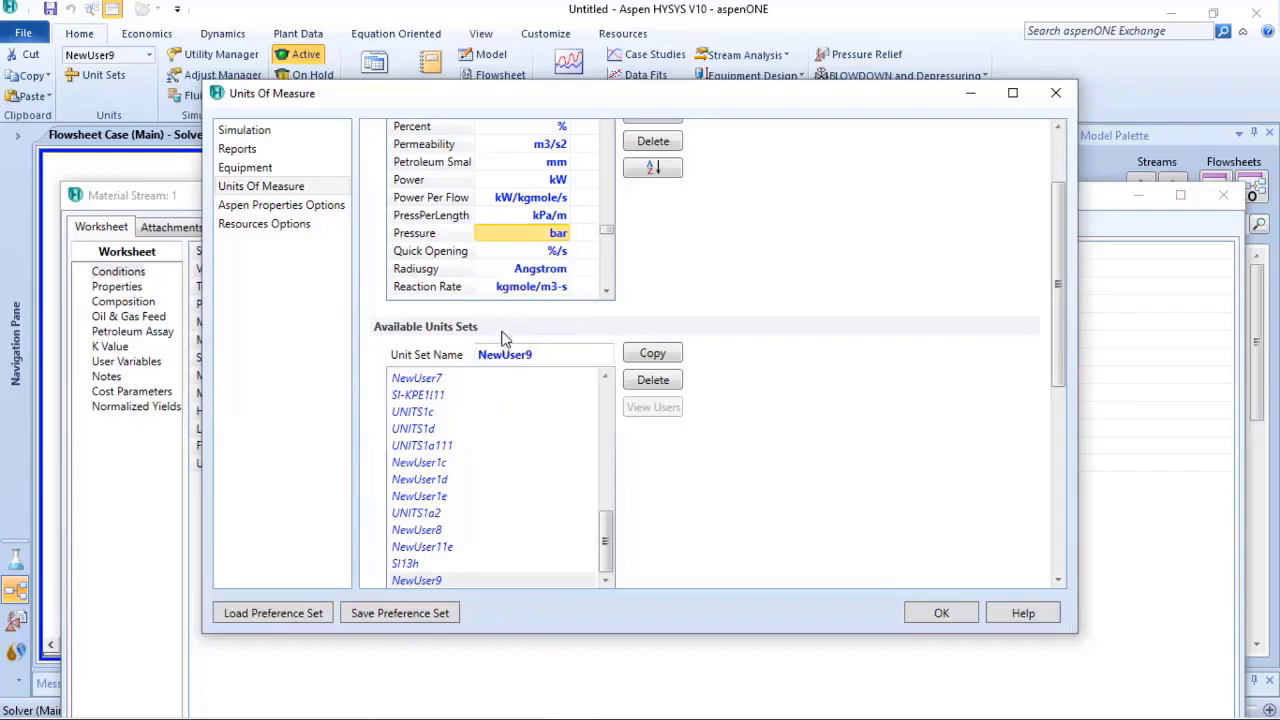
click(940, 614)
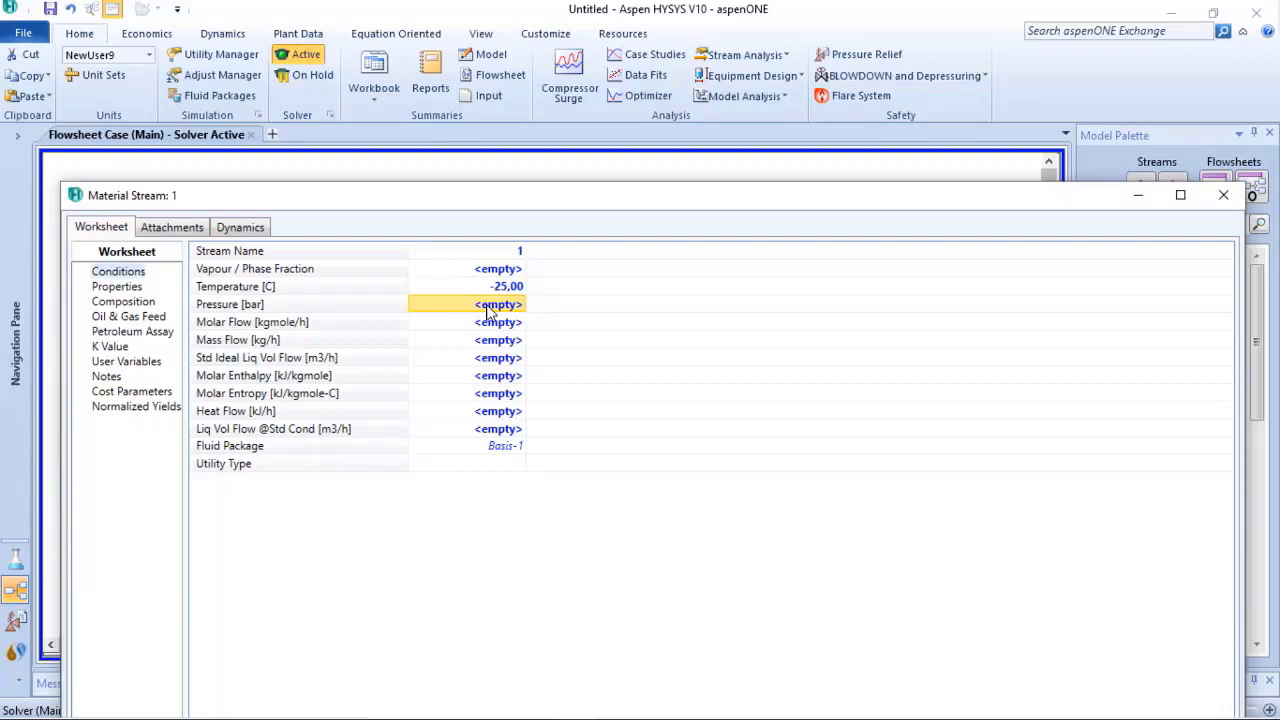
Step: Set the pressure of stream 1 to 1,5 bar and its mass flow to 25000 kg/h
text(1,5)
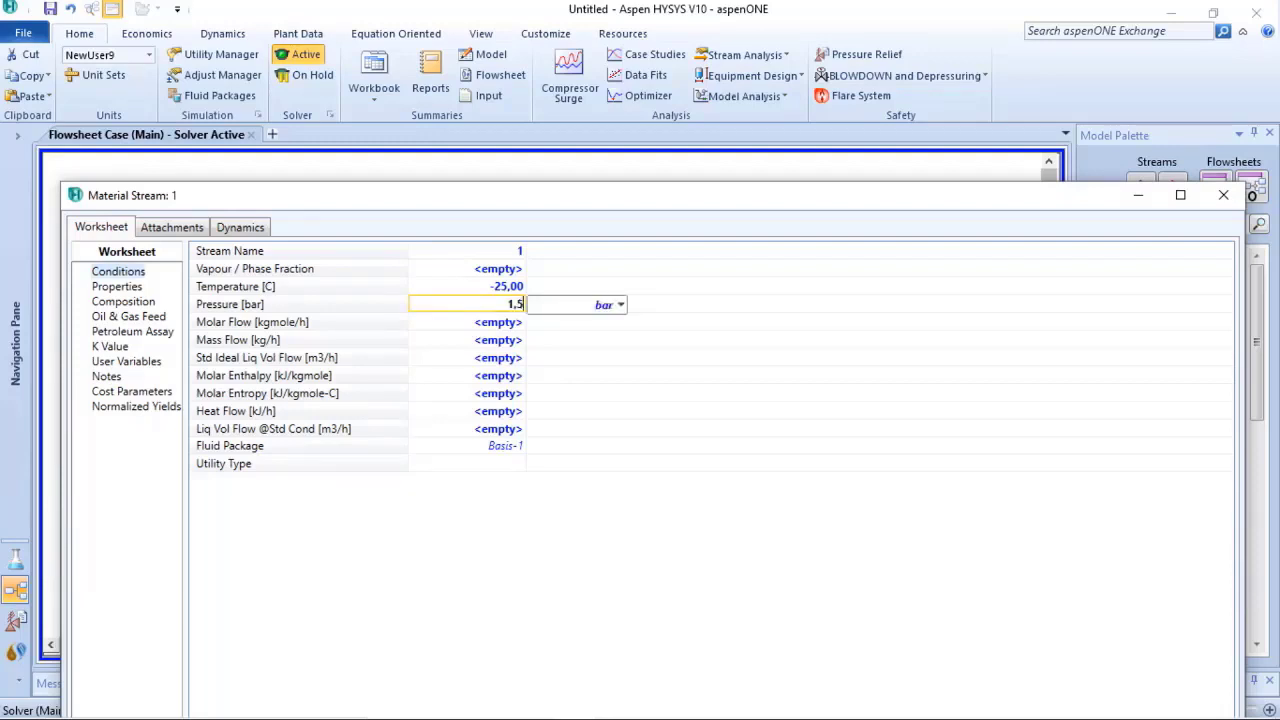
key(Return)
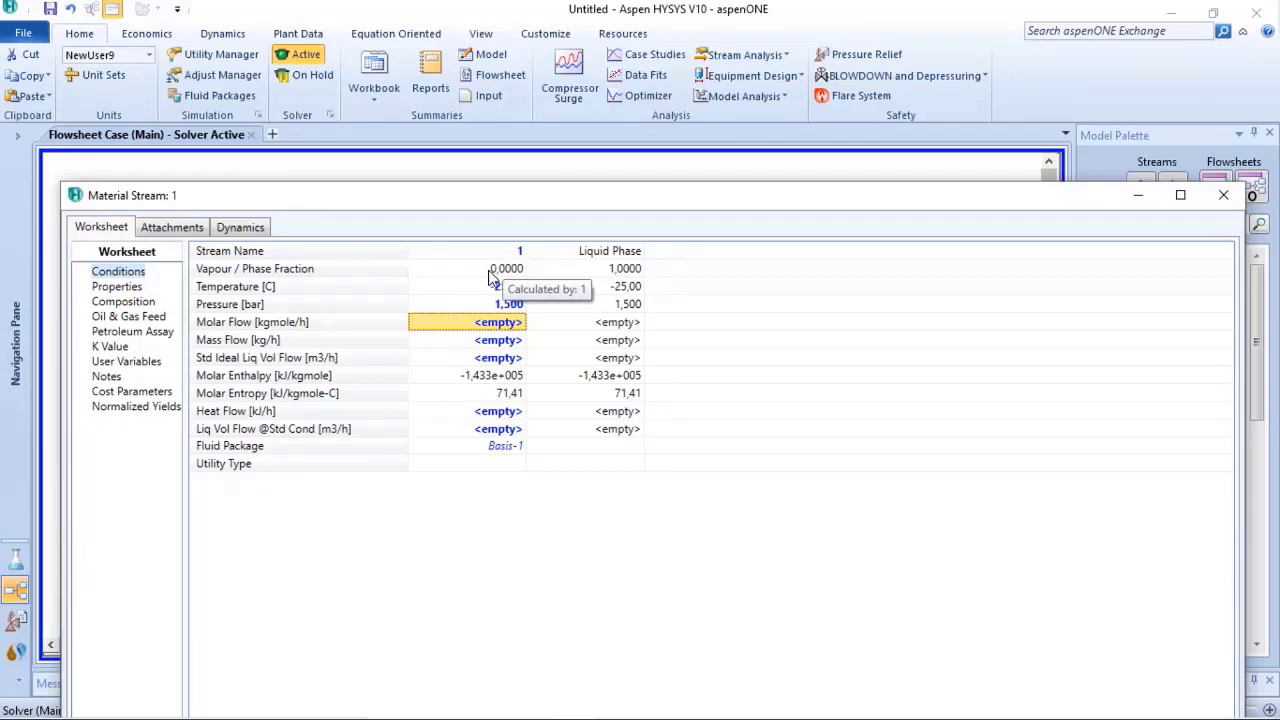
click(497, 341)
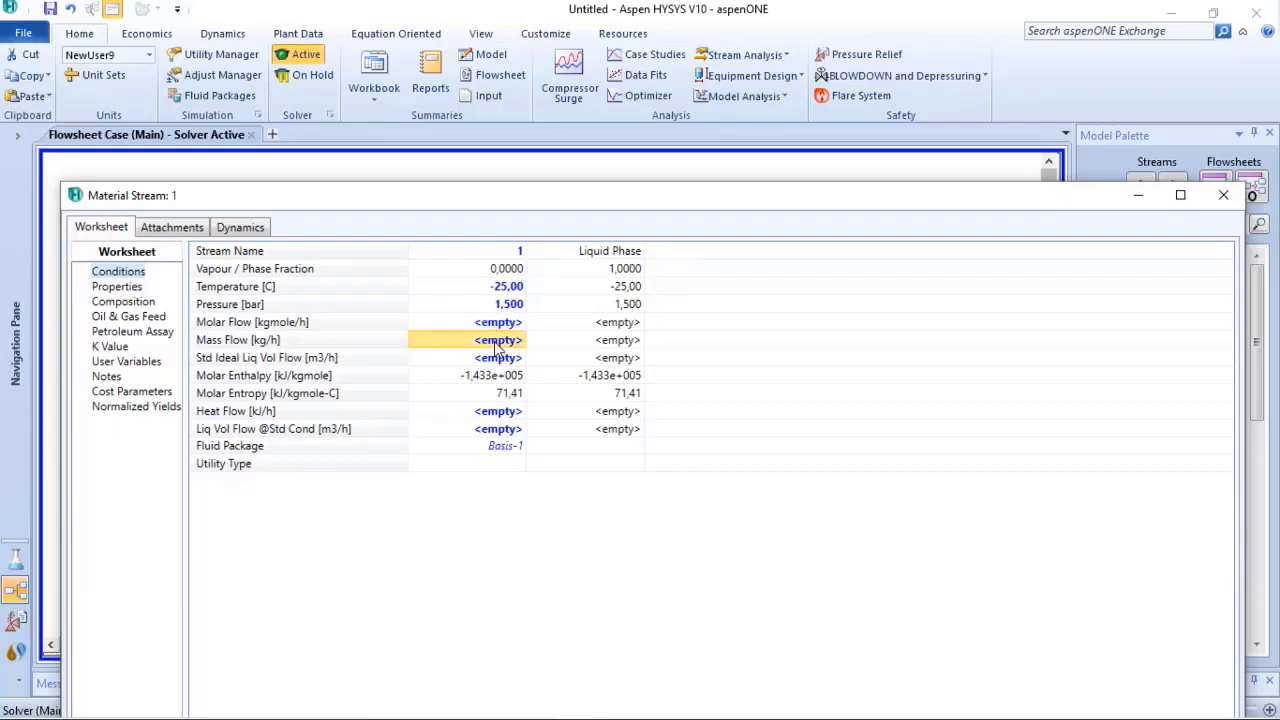
text(2,5)
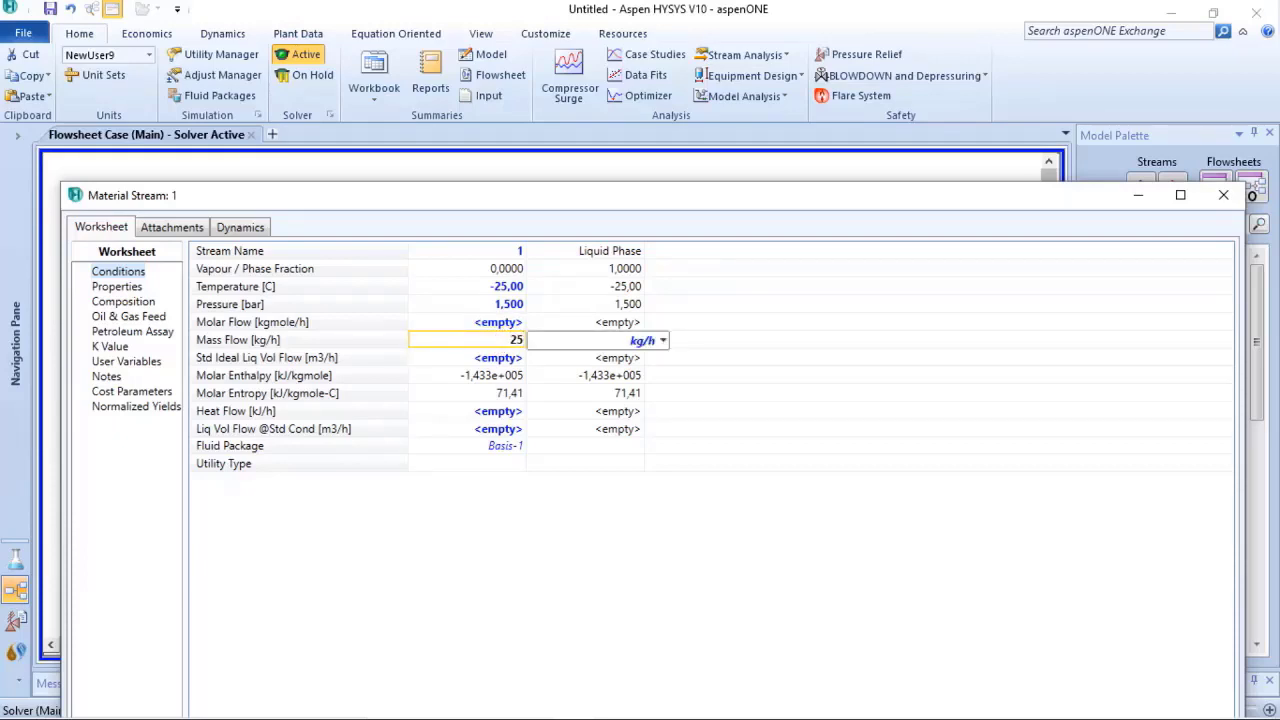
text(00e+0)
key(Return)
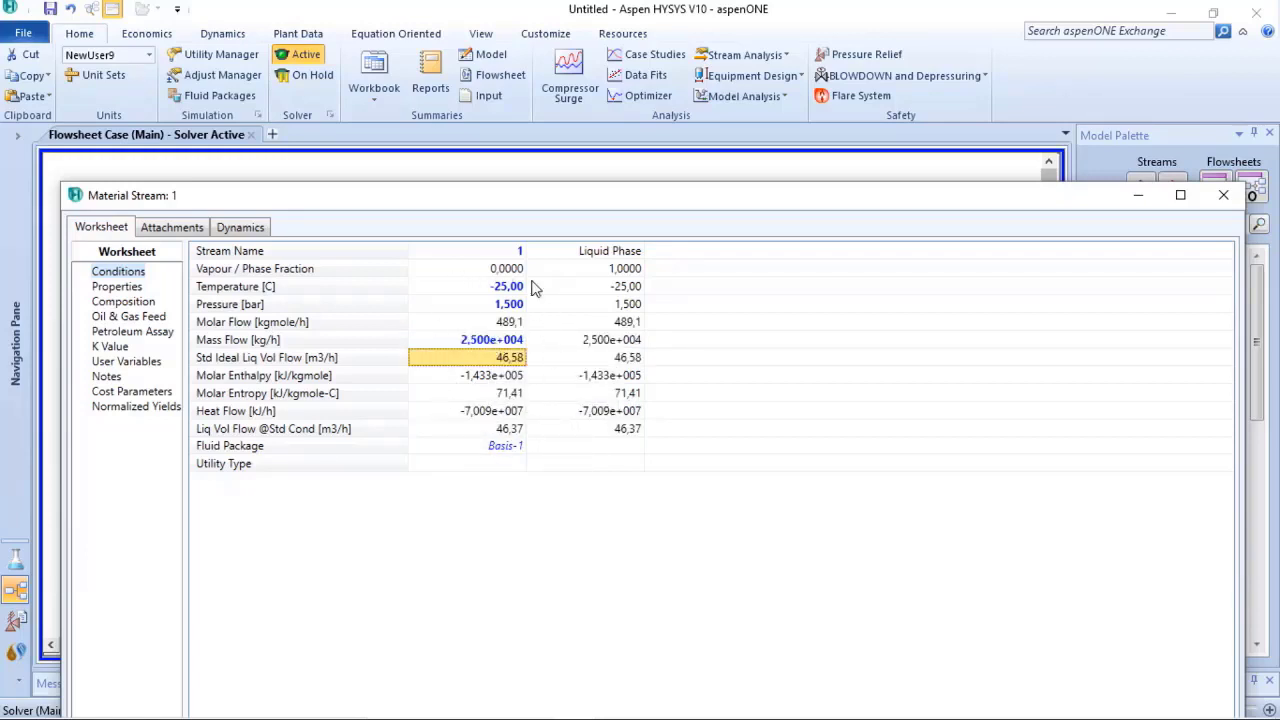
Step: Review the calculated properties of stream 1 through the whole property list
mouse_move(530, 305)
mouse_move(500, 290)
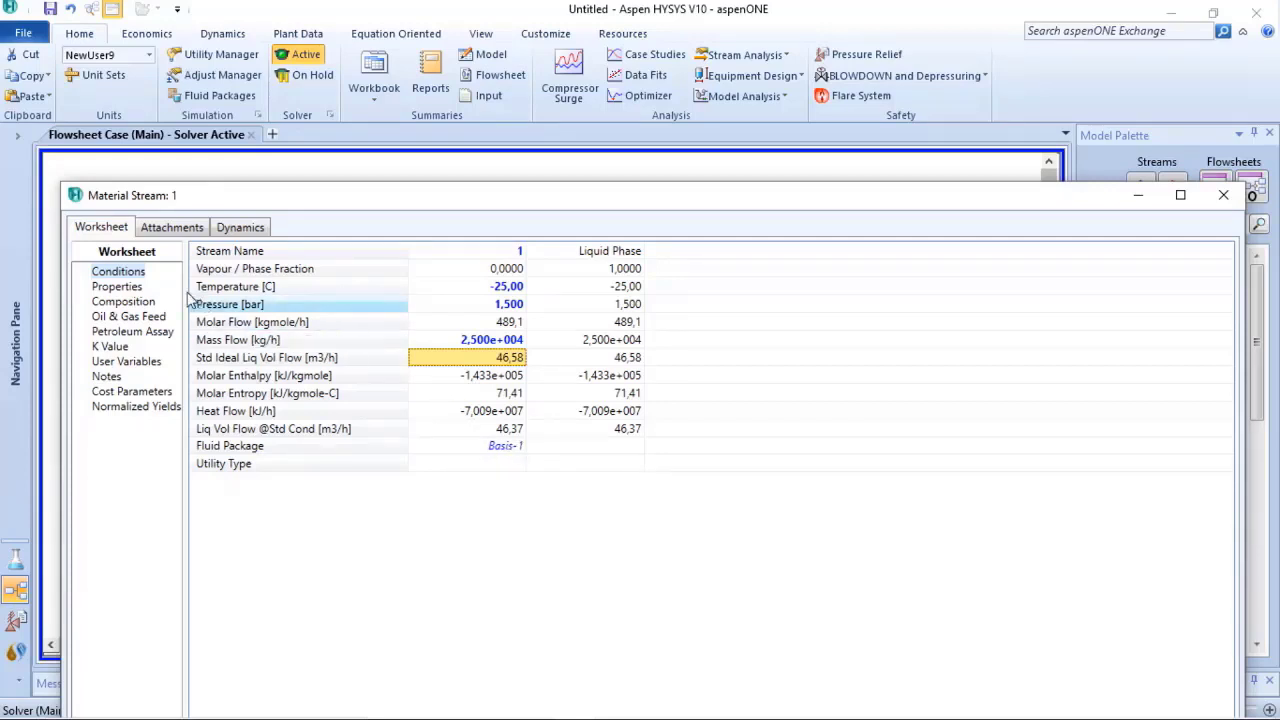
click(121, 288)
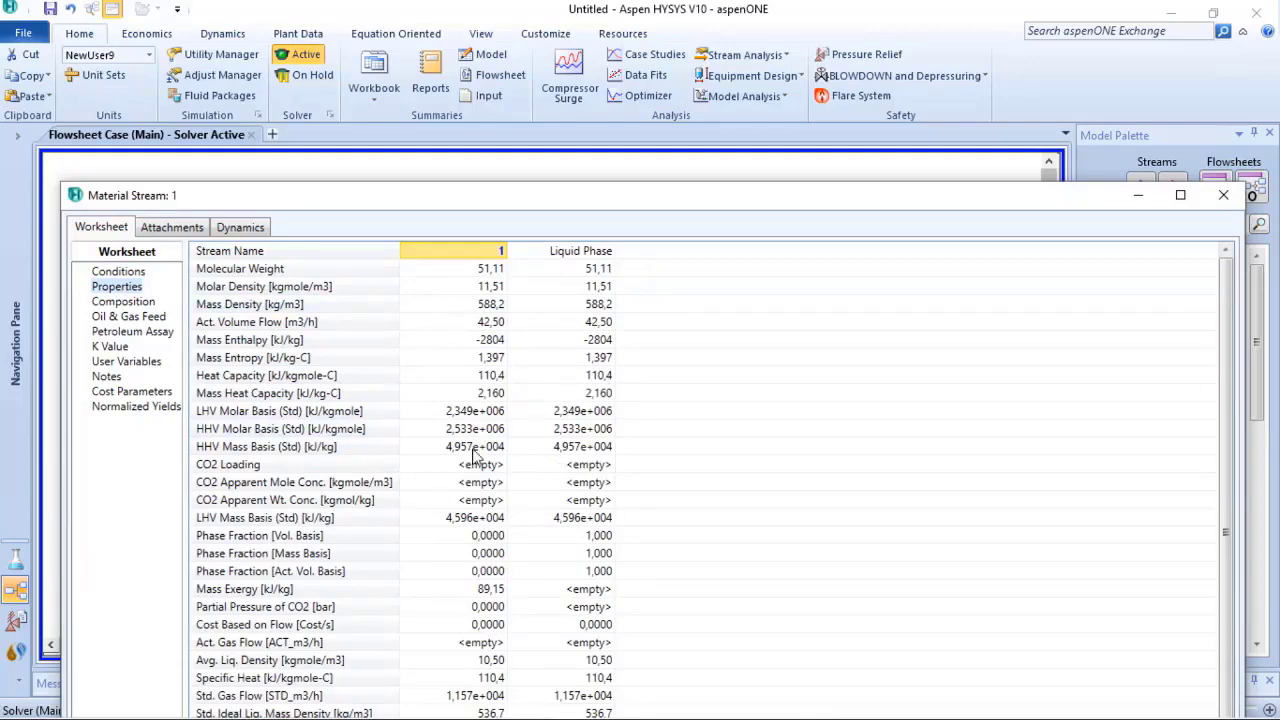
scroll(437, 467, down, 5)
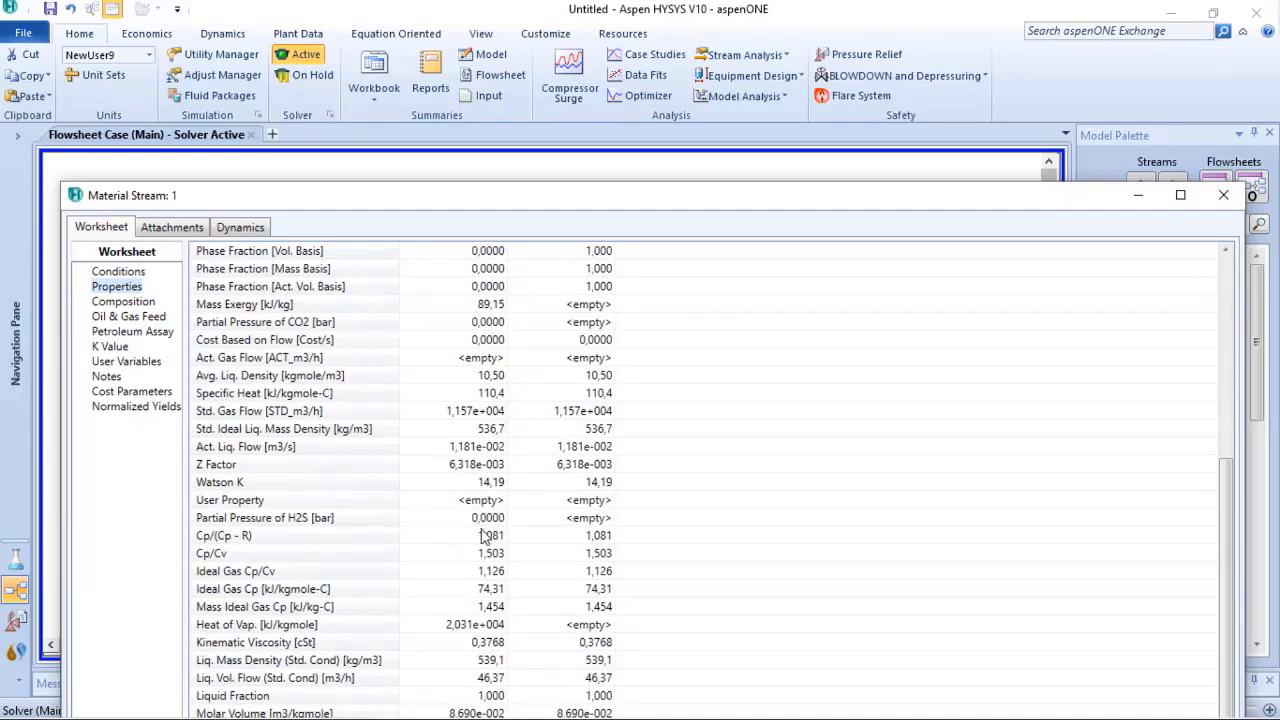